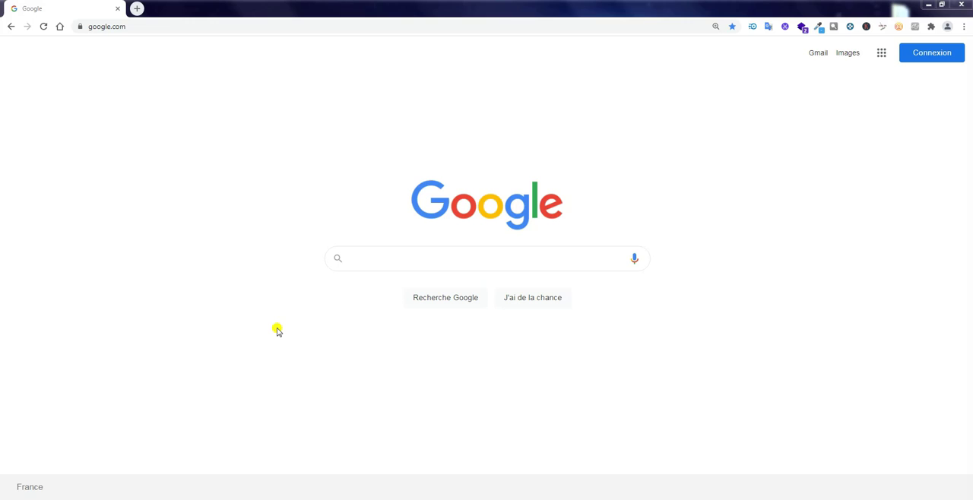
Open the Pix Orga site at orga.pix.fr.
click(269, 28)
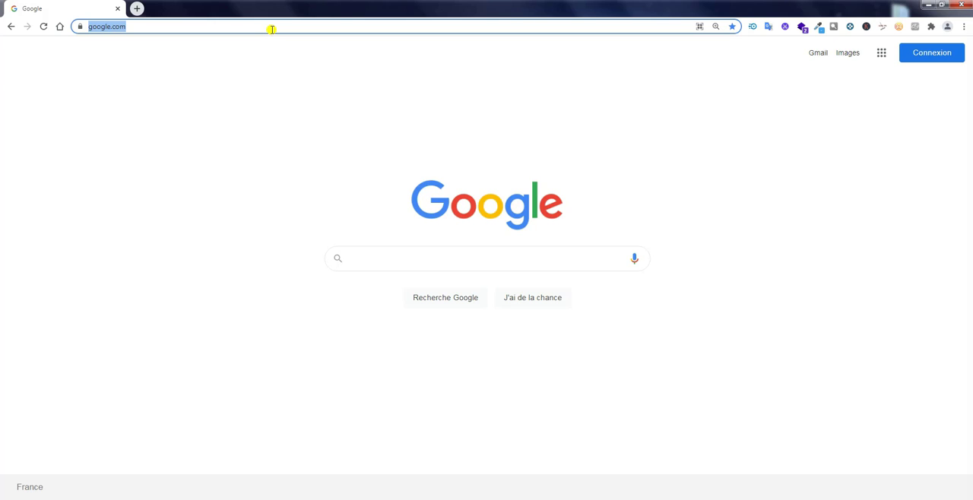
text(orga.pix.fr)
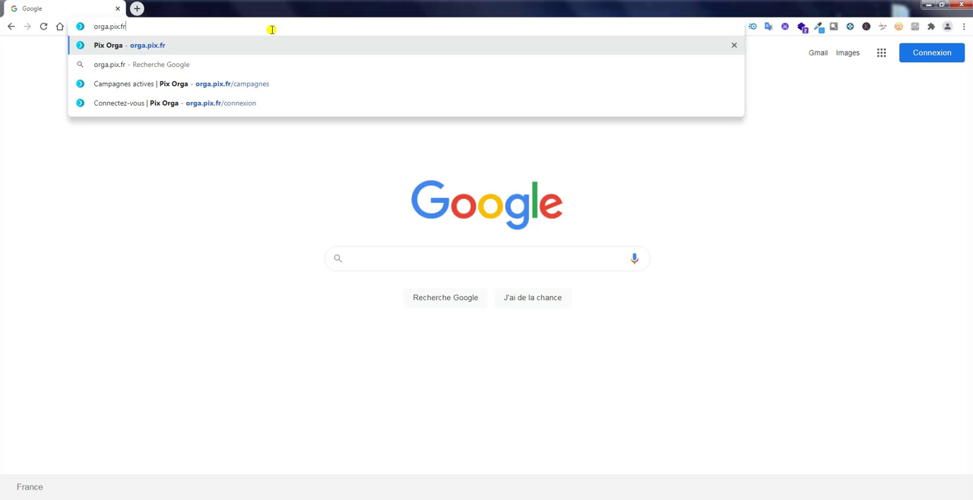
key(Return)
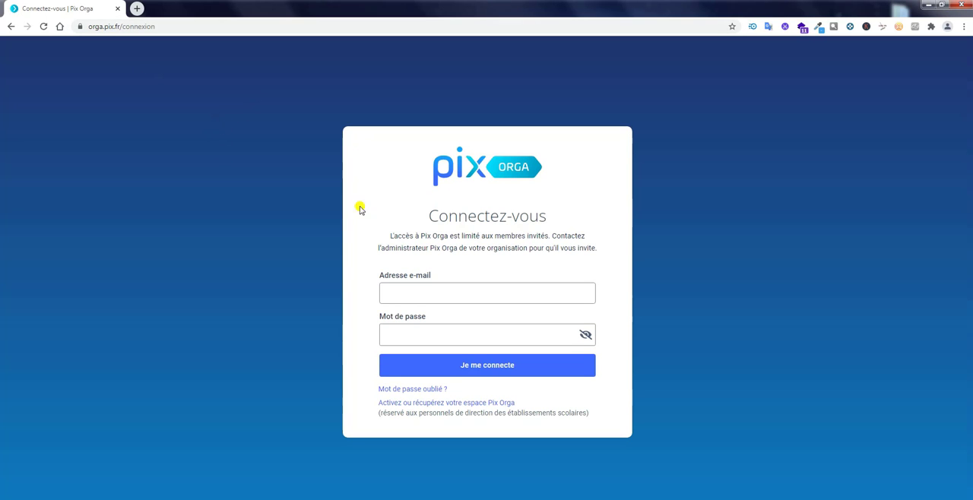
Log in to Pix Orga with the account's e-mail address and password.
click(460, 297)
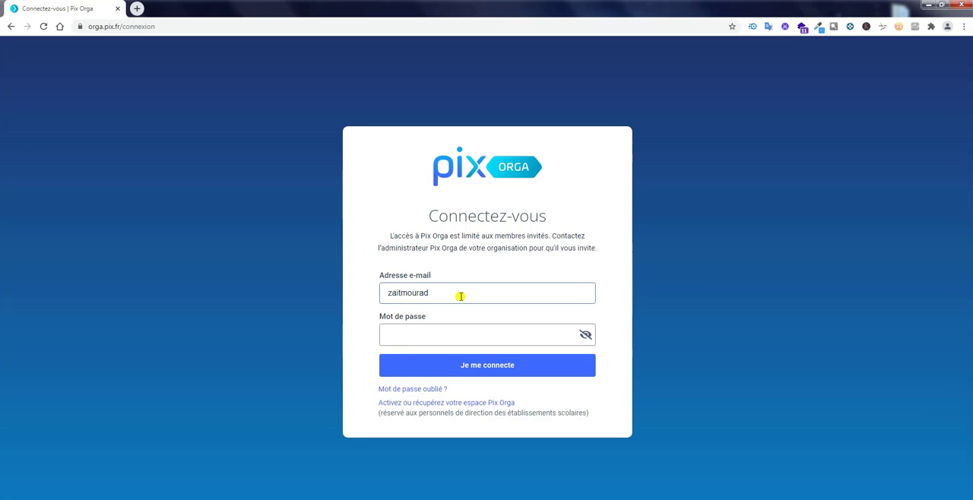
key(Tab)
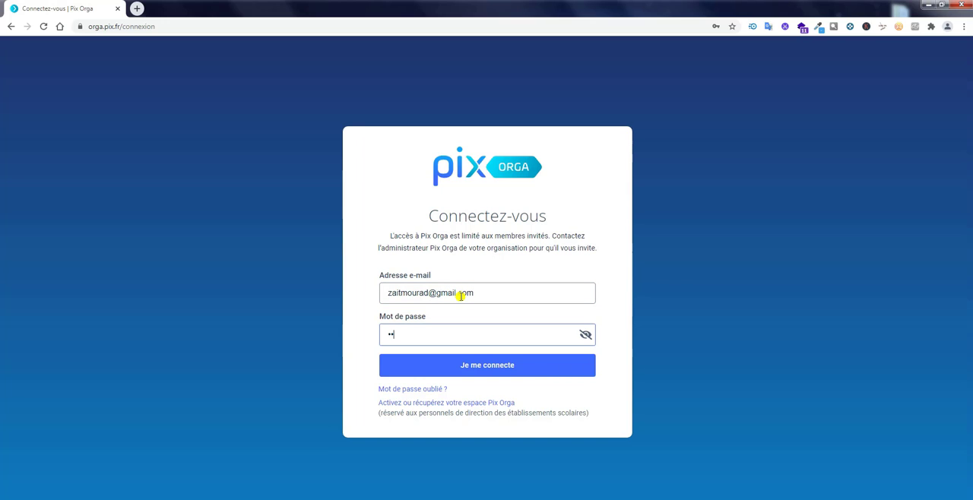
key(Return)
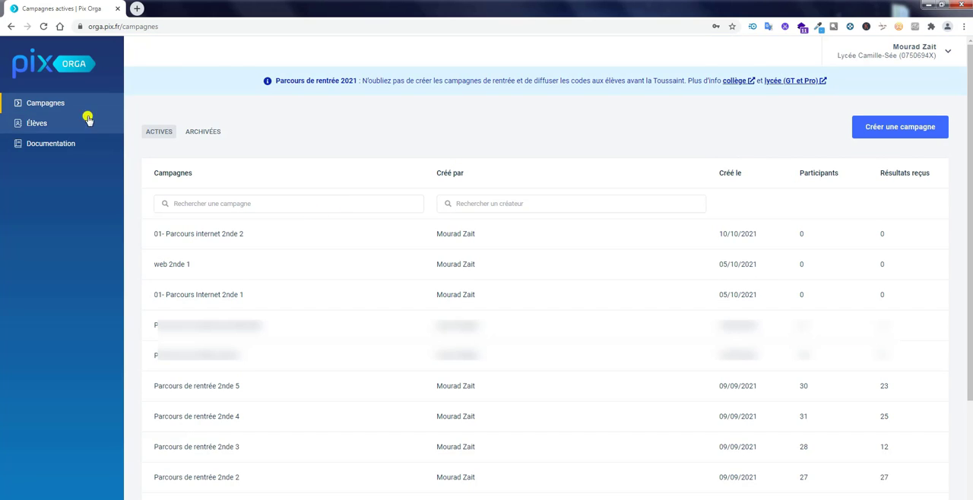
Visit the Élèves and Documentation sections, and return to the Campagnes list.
click(42, 123)
click(46, 145)
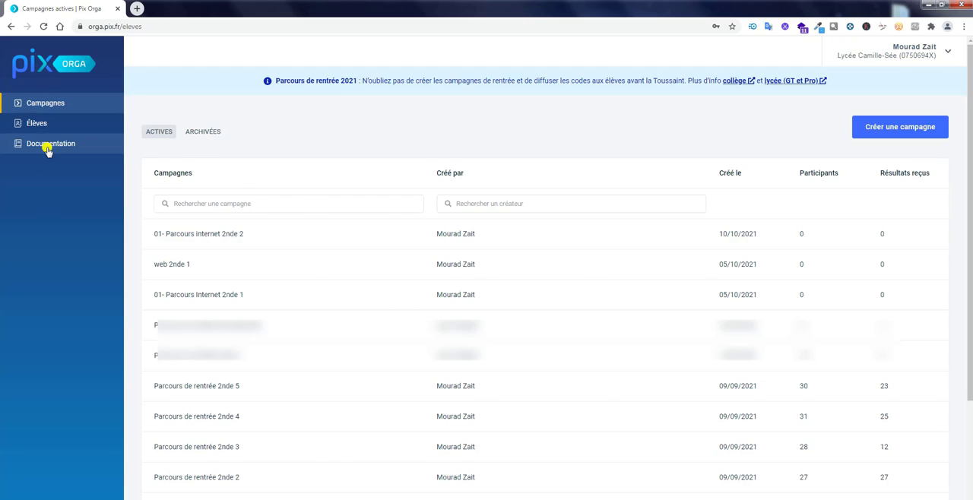
click(47, 104)
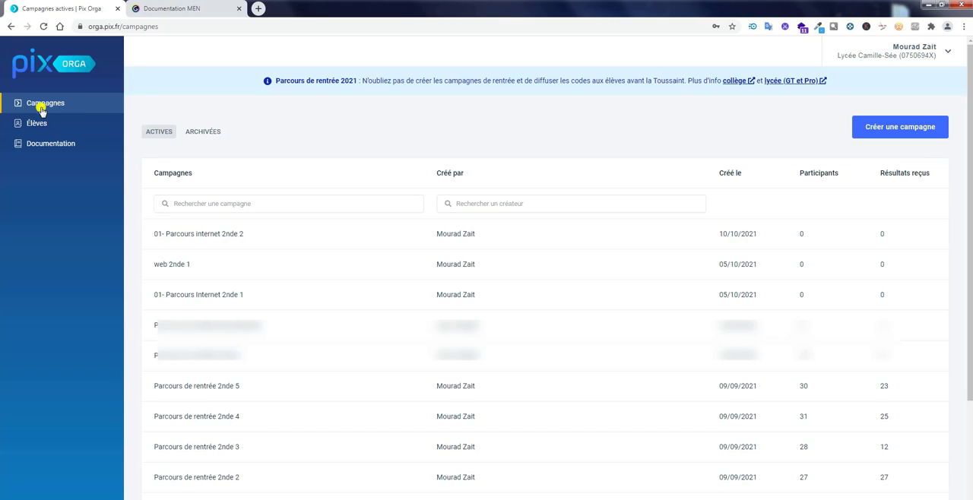
Start creating a campaign and name it "01- Parcours internet 2nde 3".
click(895, 138)
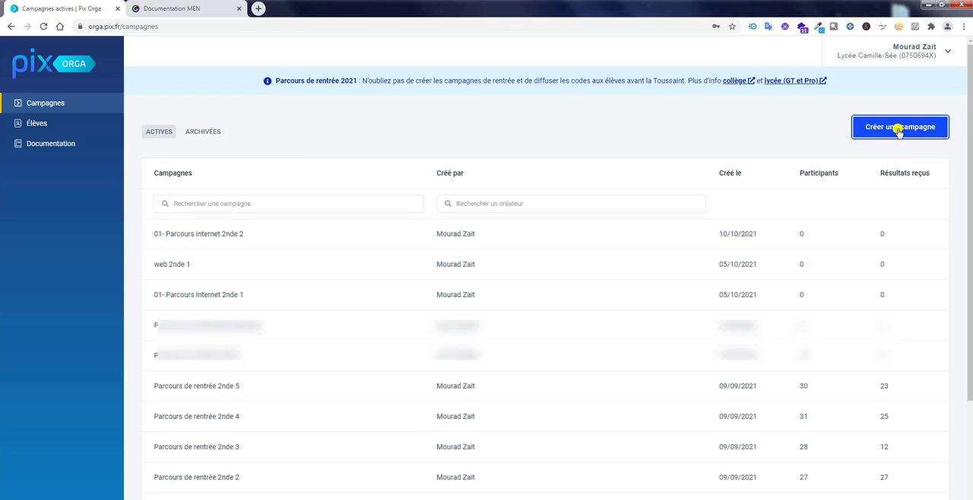
click(899, 129)
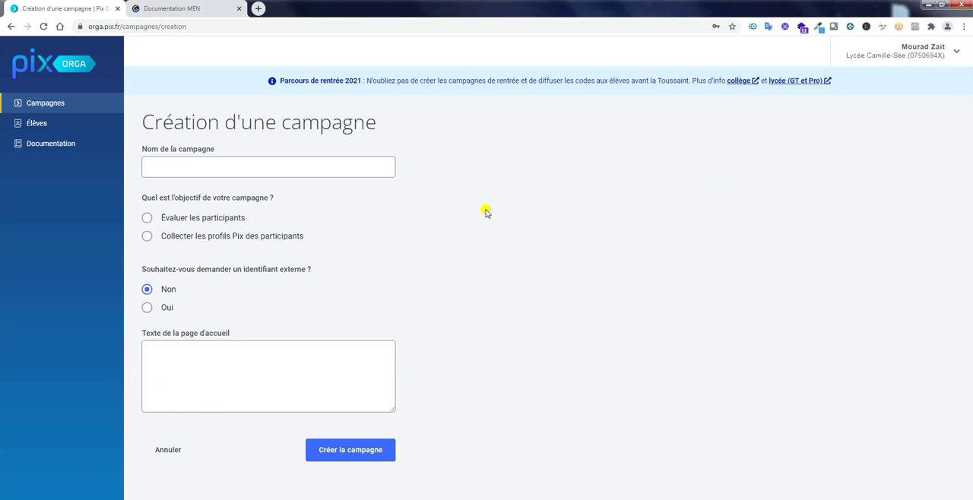
click(321, 169)
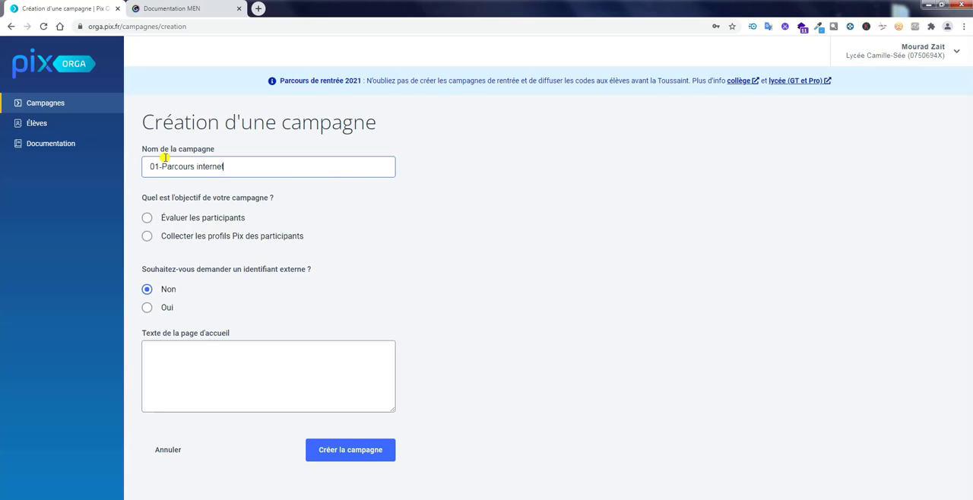
click(243, 171)
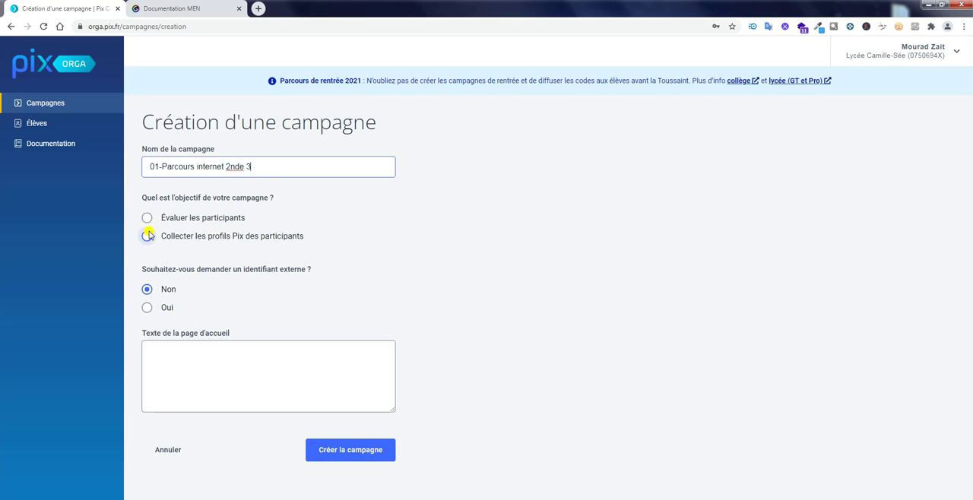
click(162, 166)
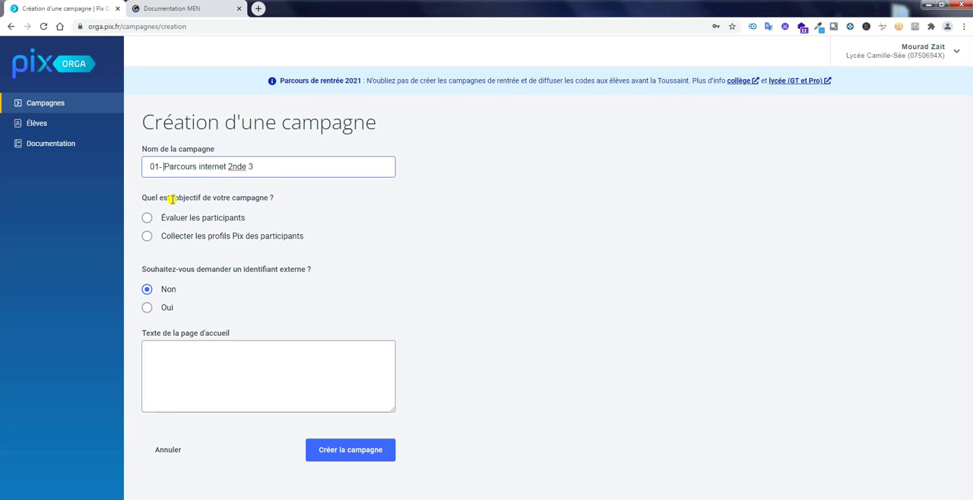
drag(262, 169, 147, 167)
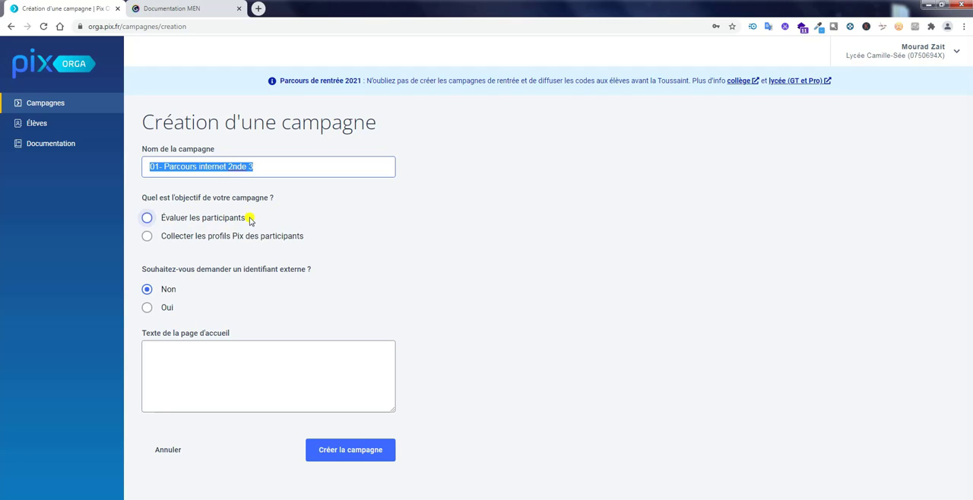
Set the campaign objective to "Évaluer les participants" and the tested profile to "[LGT] SNT - Thème : Internet".
click(148, 220)
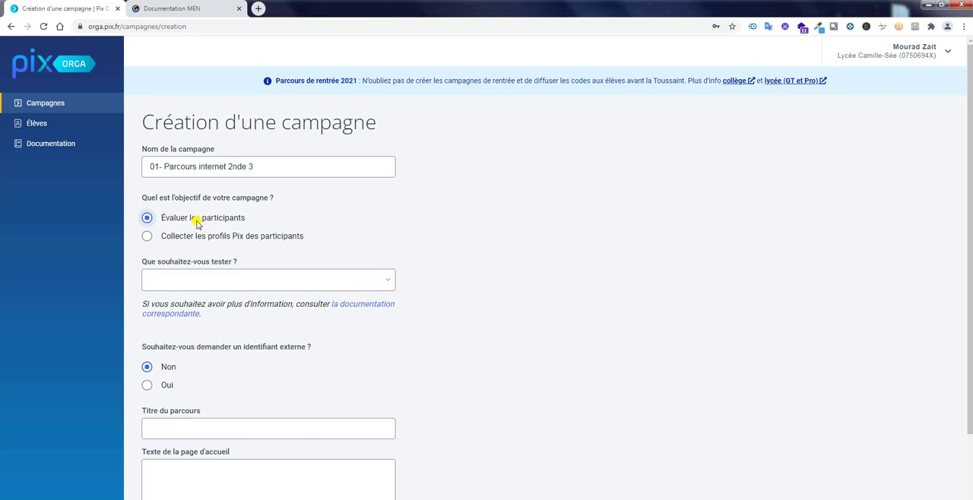
click(387, 281)
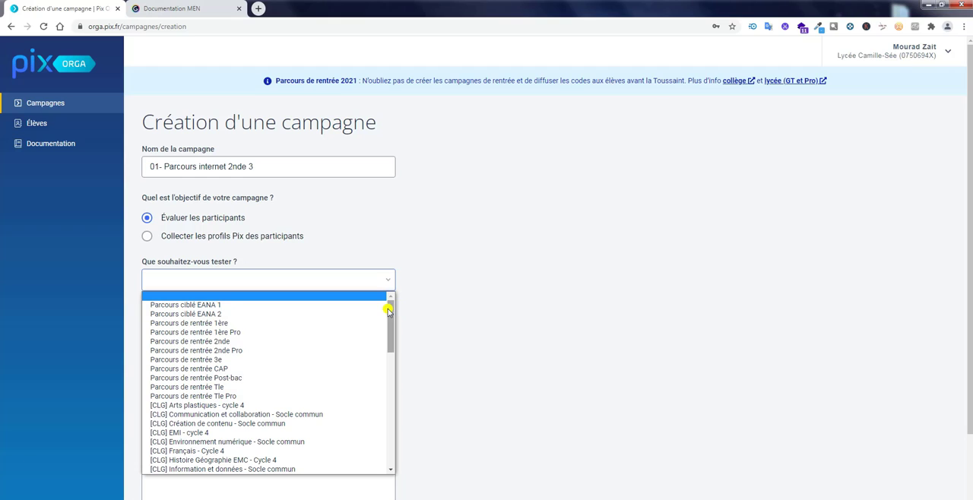
drag(394, 318, 300, 338)
scroll(297, 338, down, 4)
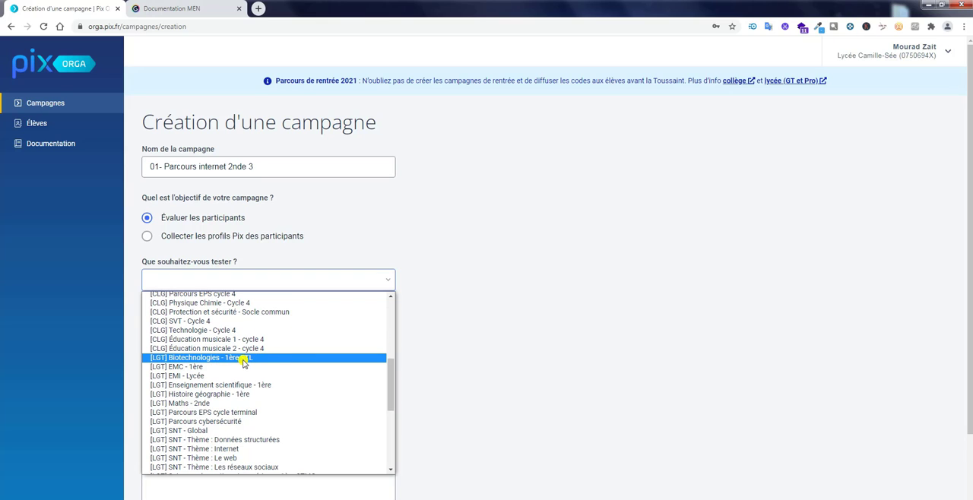
scroll(243, 376, down, 2)
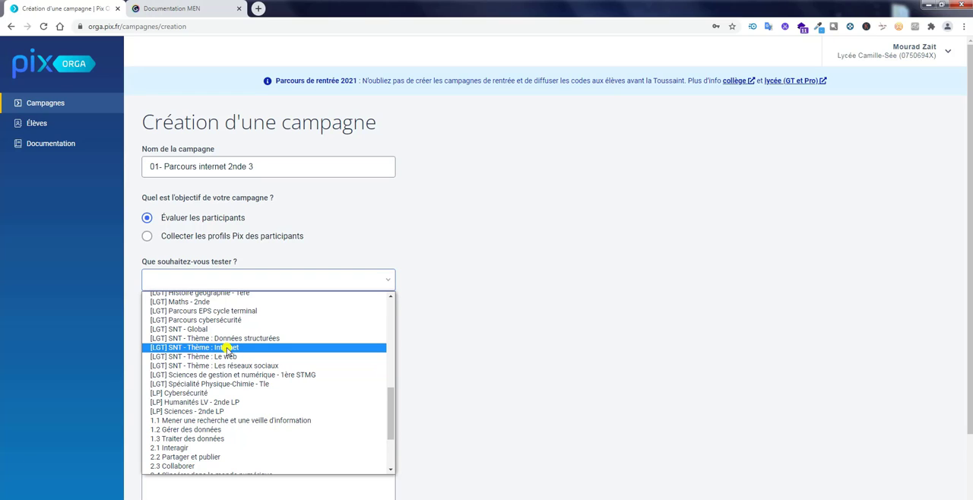
scroll(232, 357, down, 3)
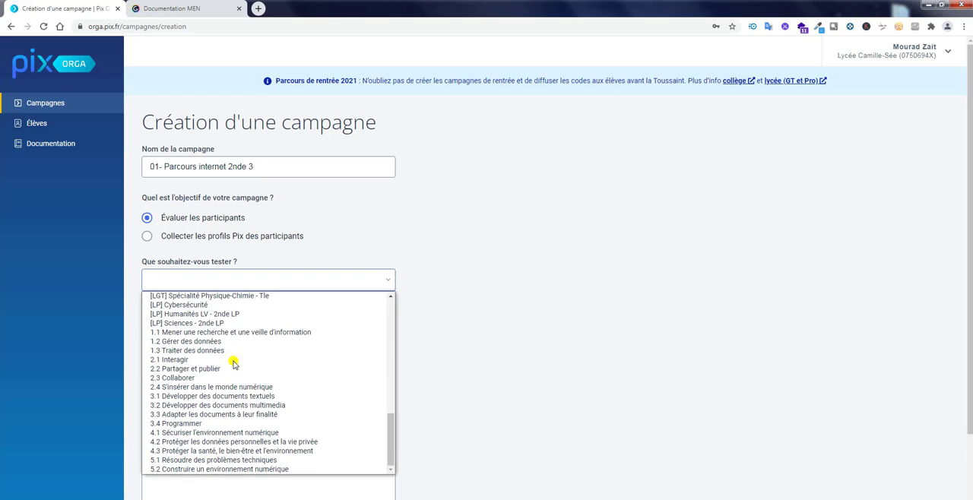
scroll(232, 364, up, 3)
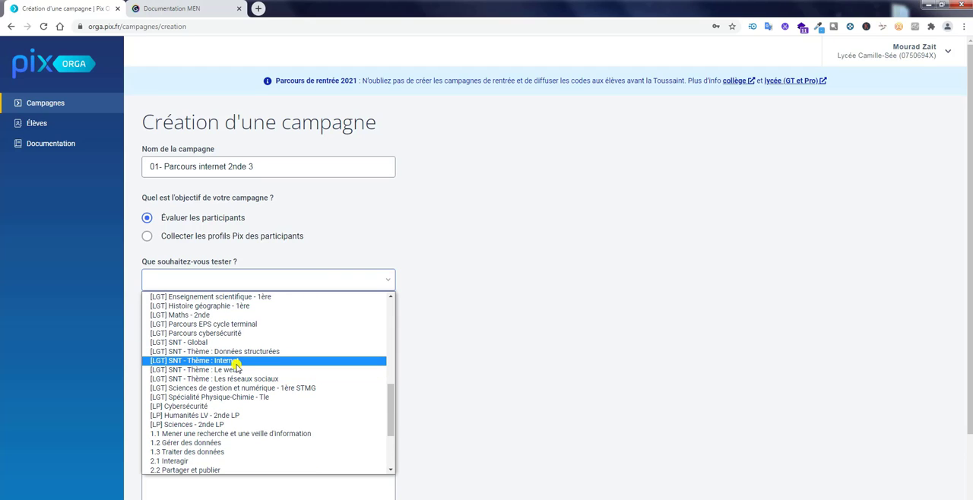
click(237, 362)
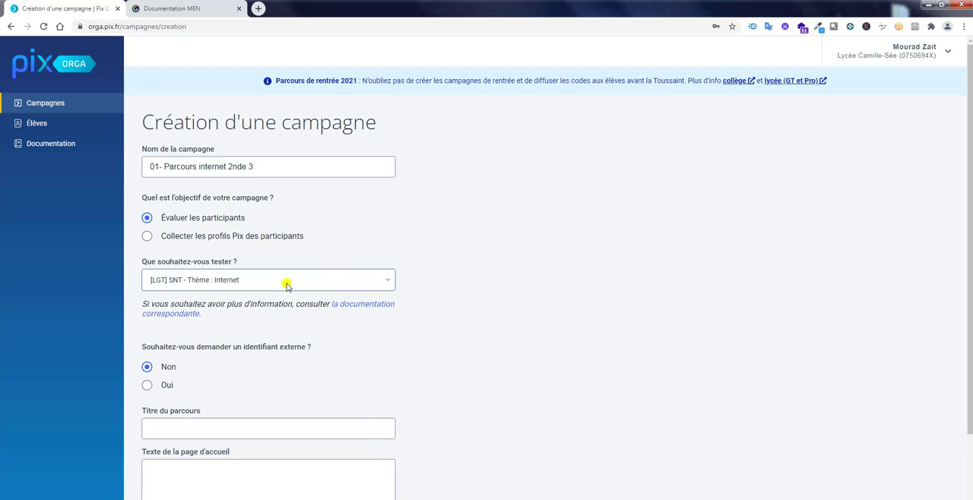
Copy the campaign name "01- Parcours internet 2nde 3" into Titre du parcours.
click(205, 437)
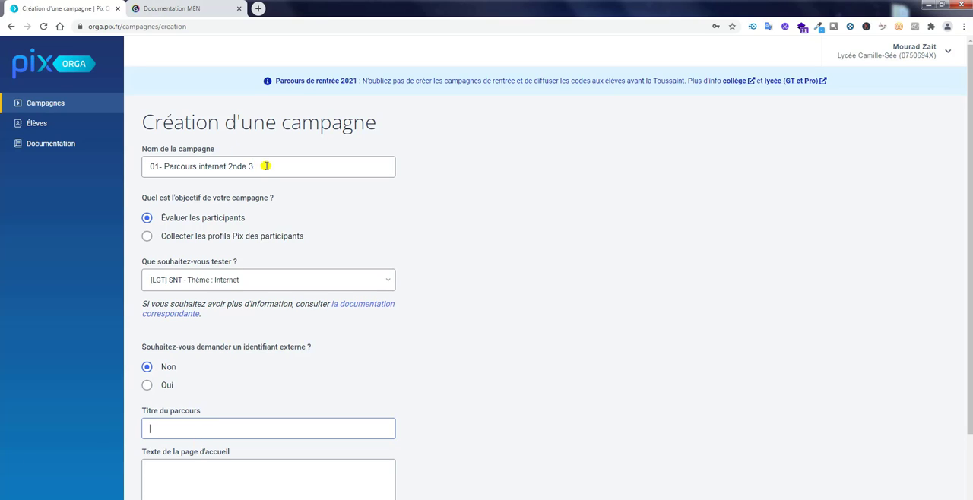
drag(262, 164, 107, 171)
right_click(180, 168)
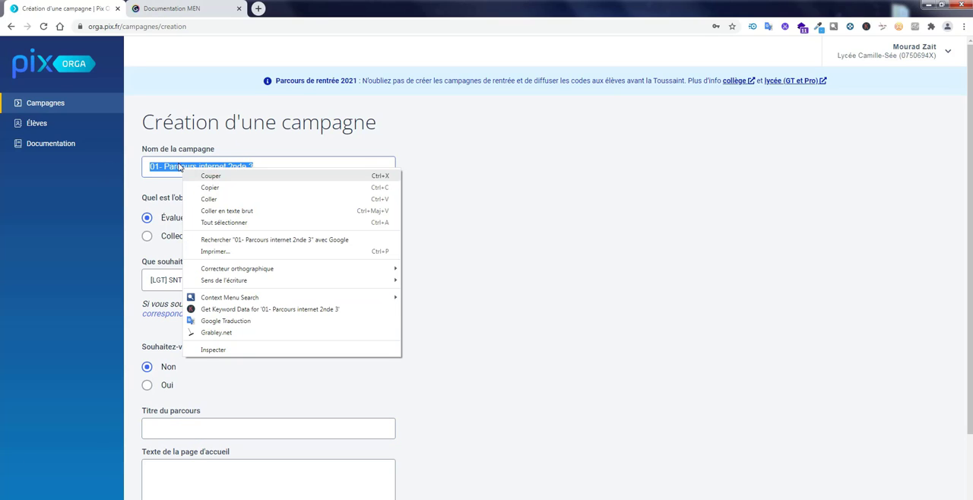
click(225, 192)
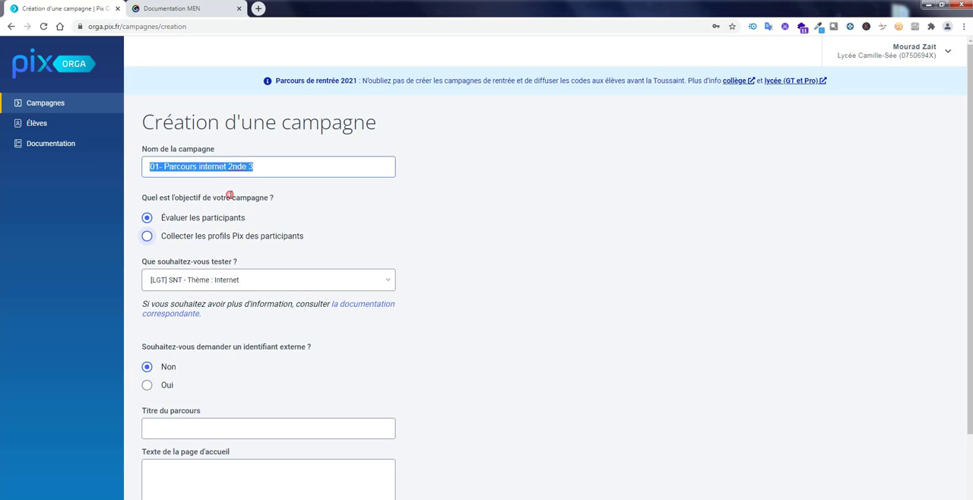
click(199, 427)
right_click(198, 424)
click(228, 330)
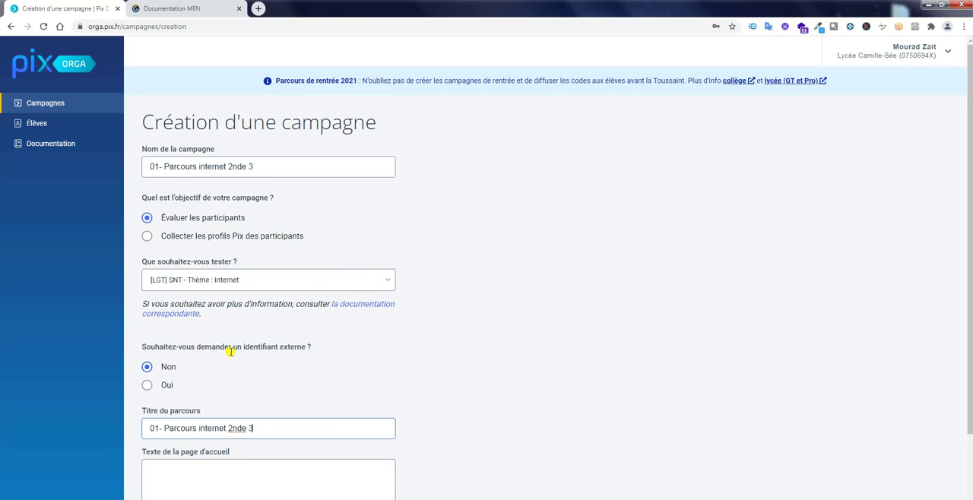
Copy the whole welcome message from pix_texte.txt in Notepad and paste it as plain text into Texte de la page d'accueil.
click(230, 473)
scroll(534, 417, down, 1)
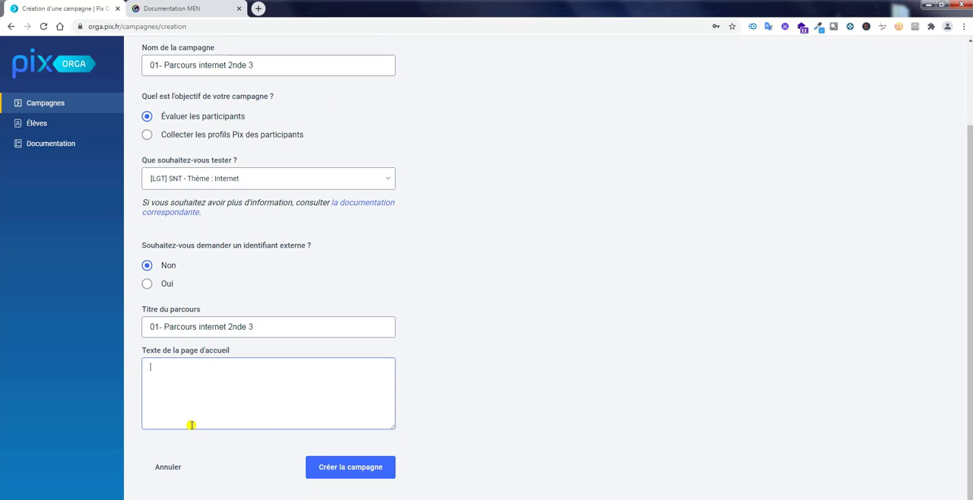
key(alt+Tab)
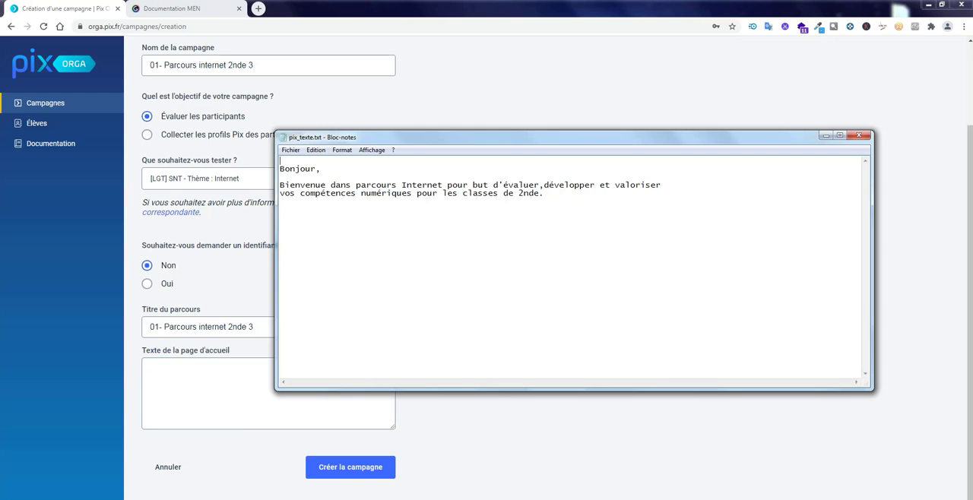
drag(544, 194, 282, 162)
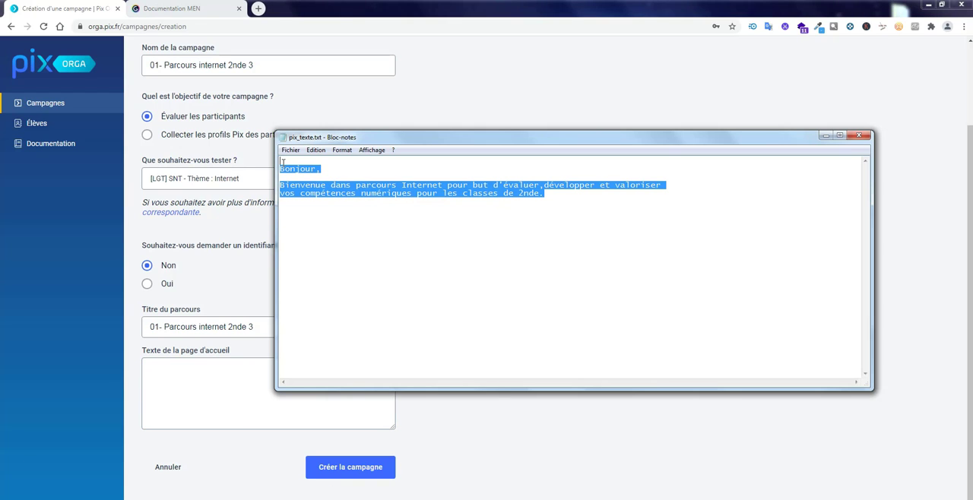
right_click(280, 166)
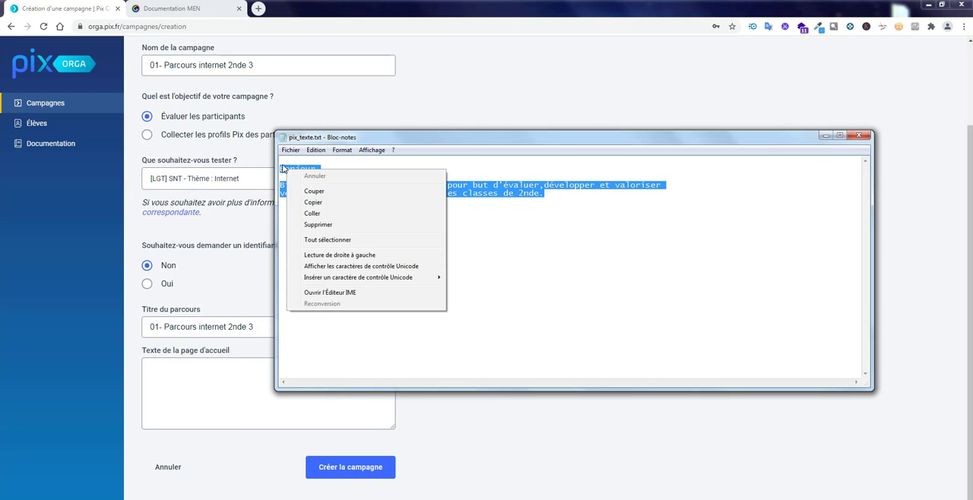
click(322, 201)
click(204, 381)
right_click(204, 381)
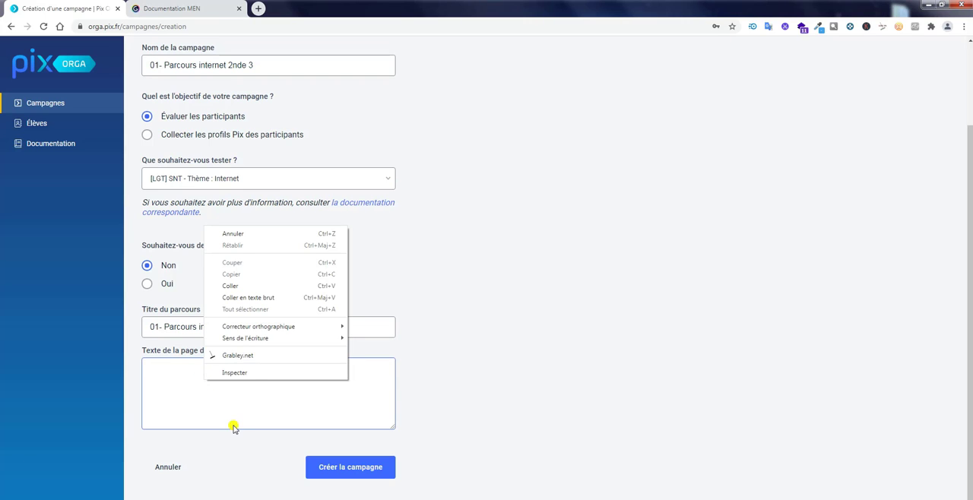
click(242, 296)
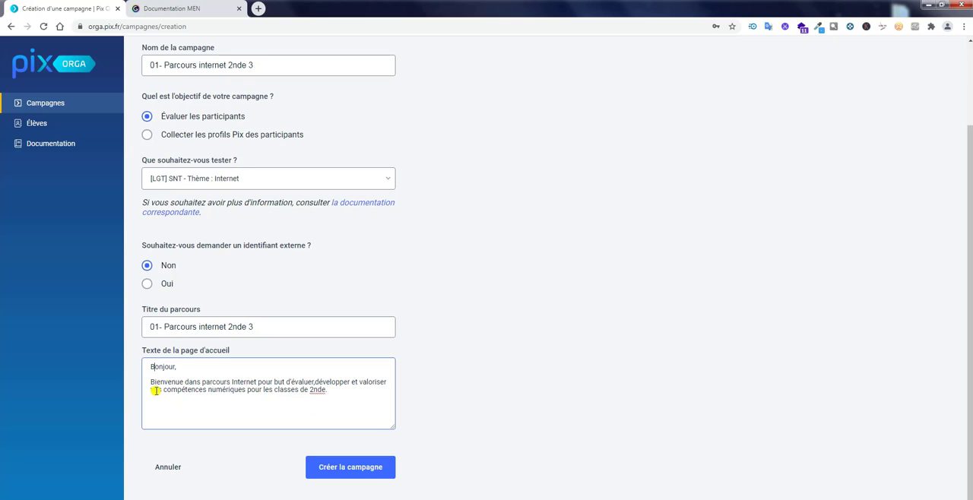
Fix the welcome text's spacing after "évaluer," and the line break after "valoriser", and create the campaign.
click(314, 383)
text(,)
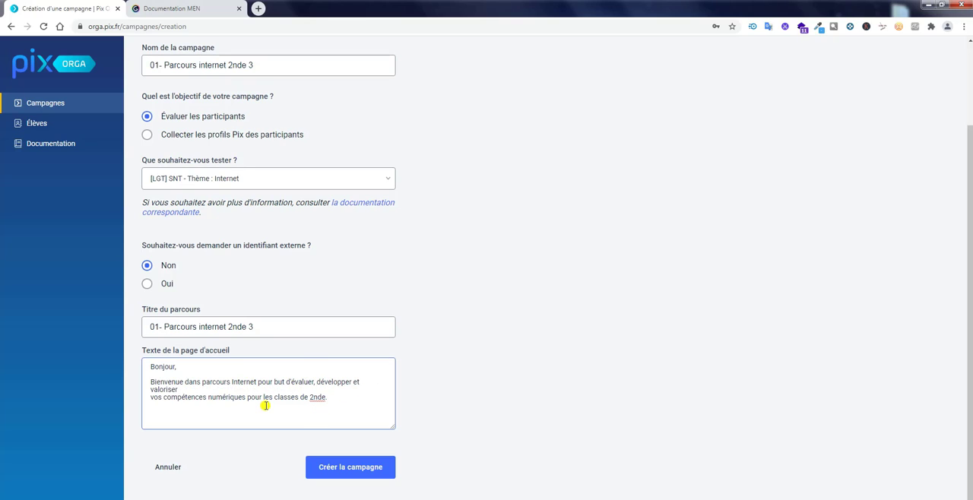
key(Delete)
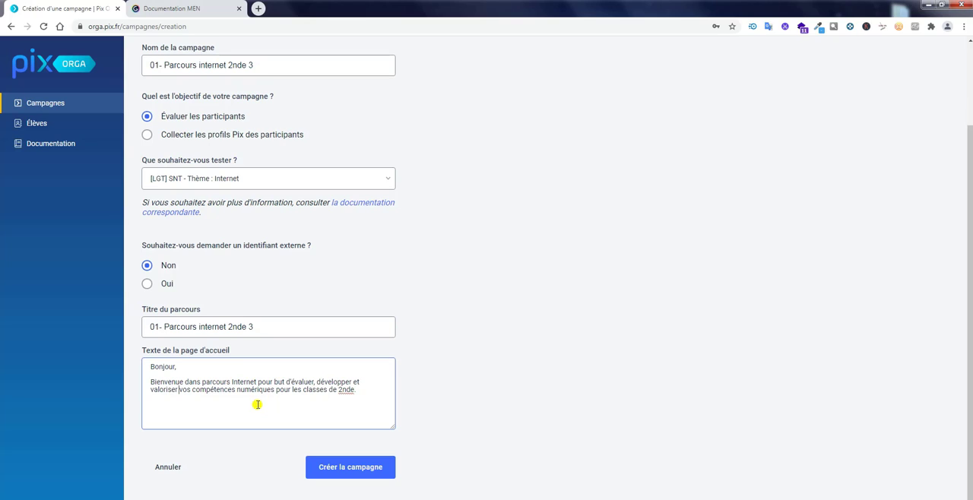
click(348, 466)
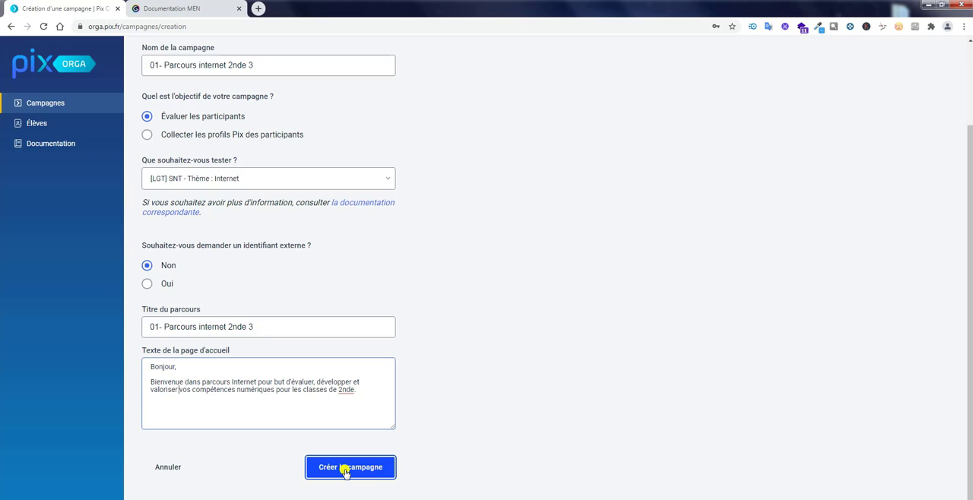
click(344, 468)
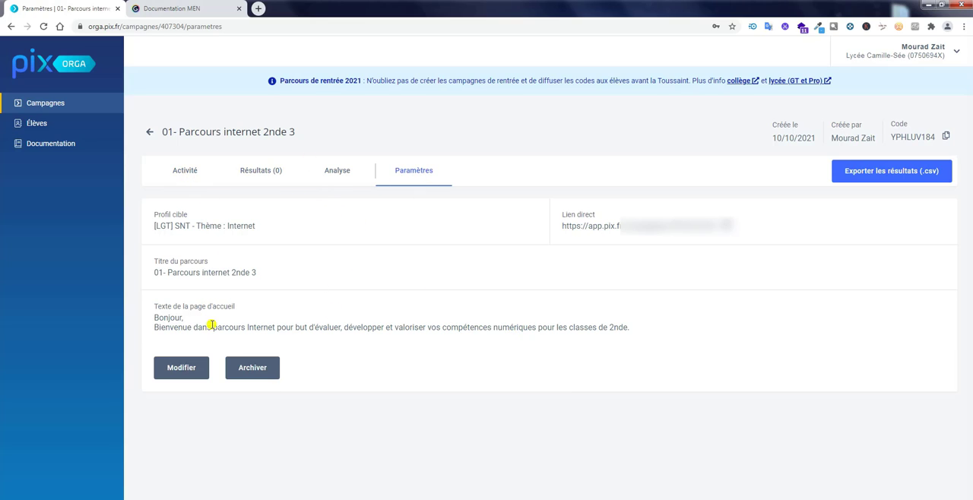
Open the campaign's modification form, check the class in its name and its welcome text, and save the form.
click(181, 373)
click(185, 369)
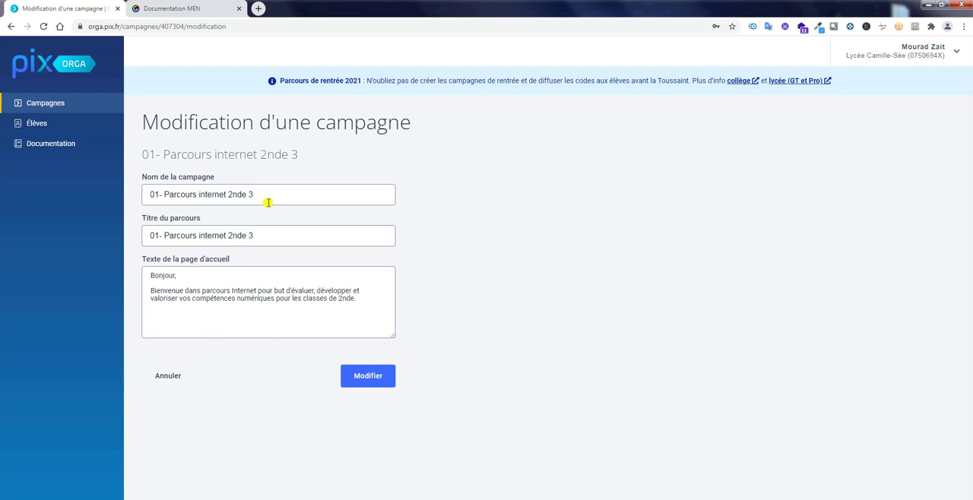
drag(235, 195, 264, 195)
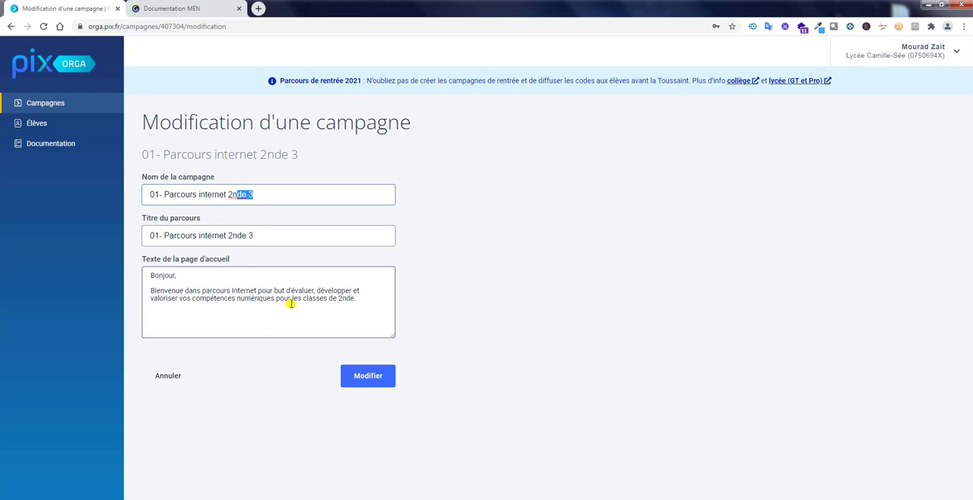
drag(327, 292, 332, 292)
click(362, 374)
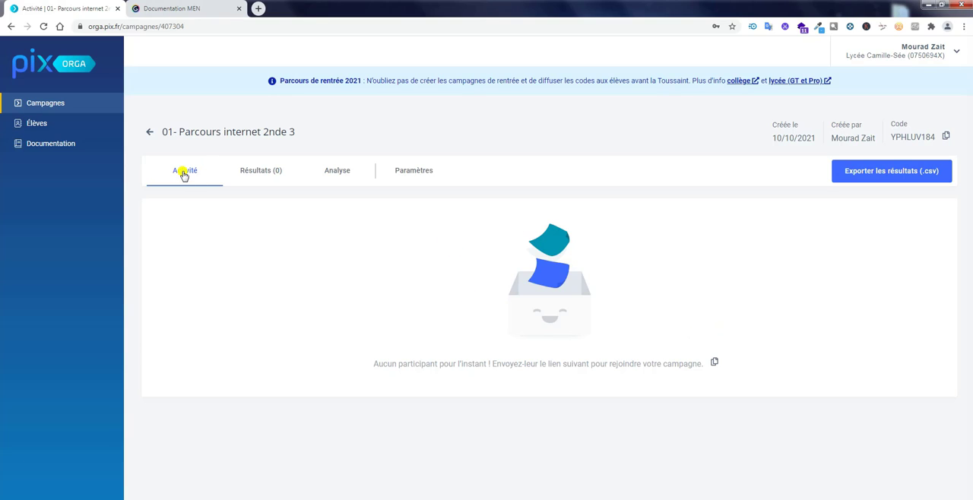
Look through the new campaign's Analyse and Paramètres pages and return to its Activité page.
click(339, 175)
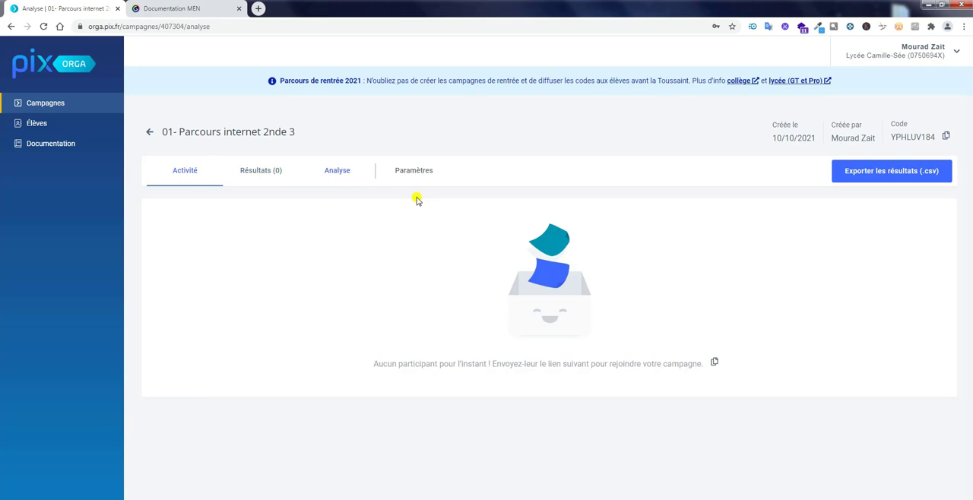
click(422, 174)
click(177, 178)
Highlight the campaign's access code and its title "01- Parcours internet 2nde 3", ending with the code selected.
double_click(907, 136)
click(903, 138)
drag(891, 138, 940, 144)
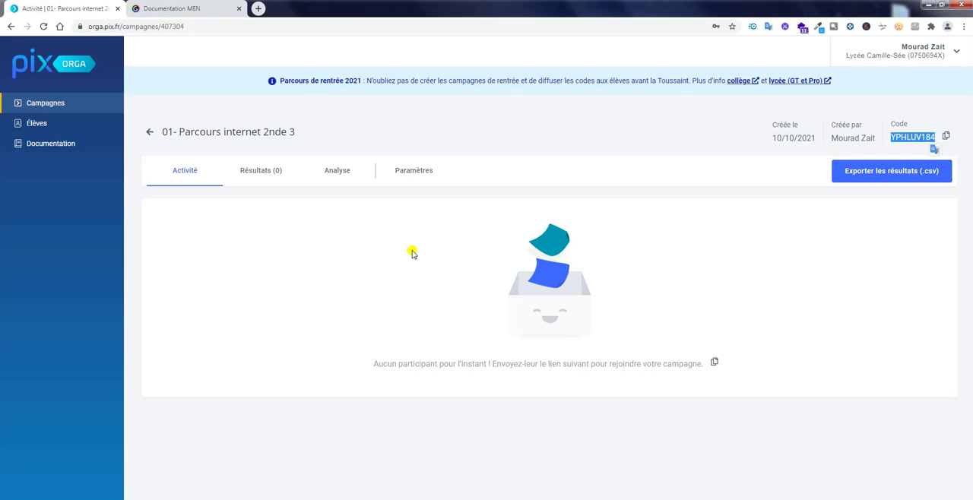
click(165, 134)
drag(165, 134, 326, 135)
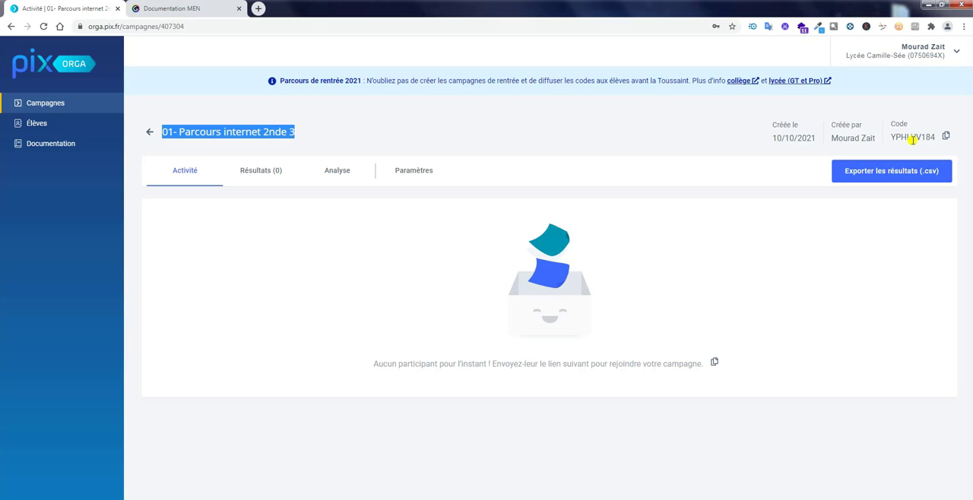
double_click(912, 138)
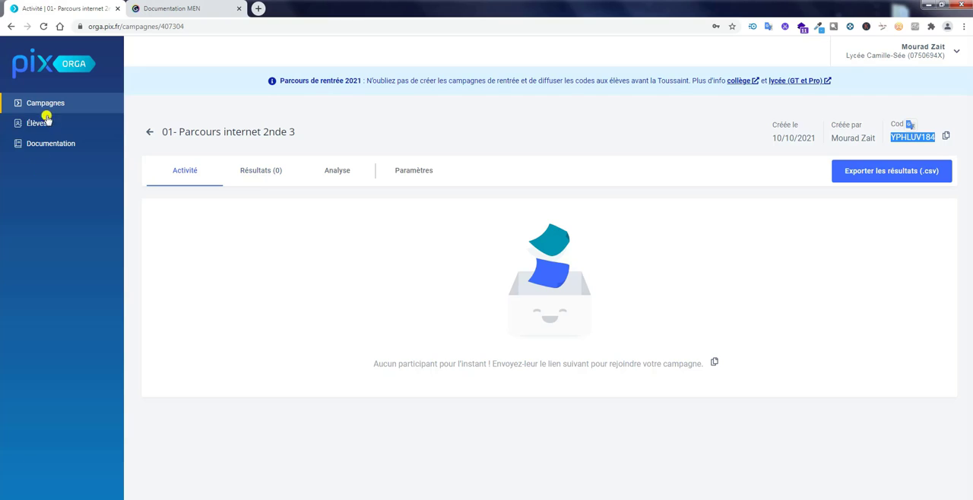
Return to the list of active campaigns and open the campaign "Parcours de rentrée 2nde 5".
click(150, 132)
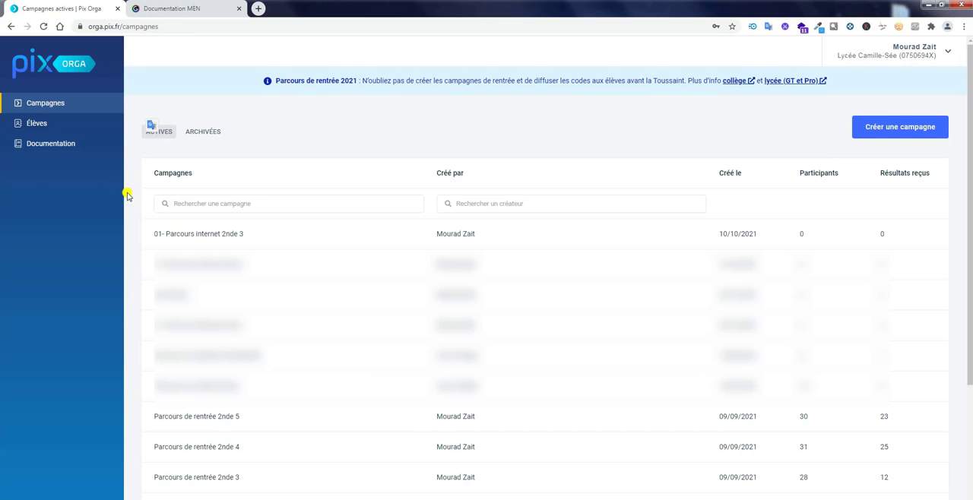
scroll(276, 218, down, 2)
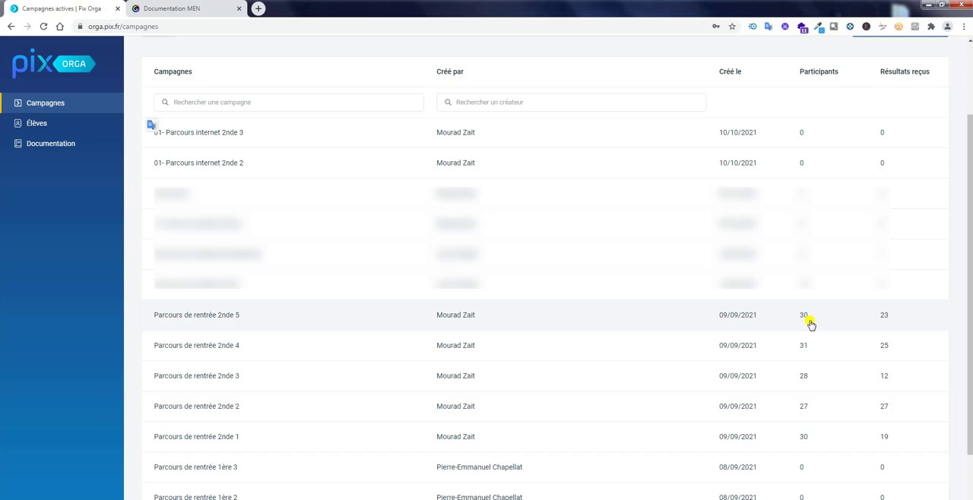
scroll(819, 336, down, 1)
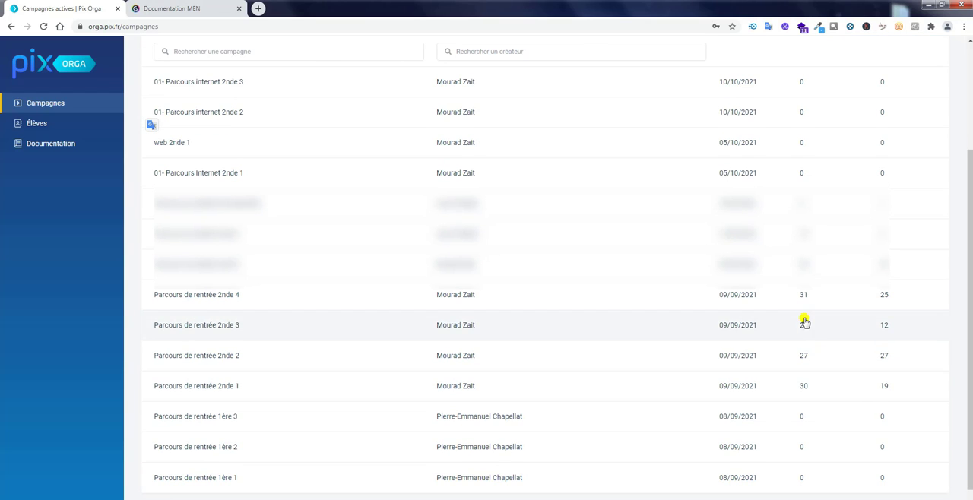
click(211, 272)
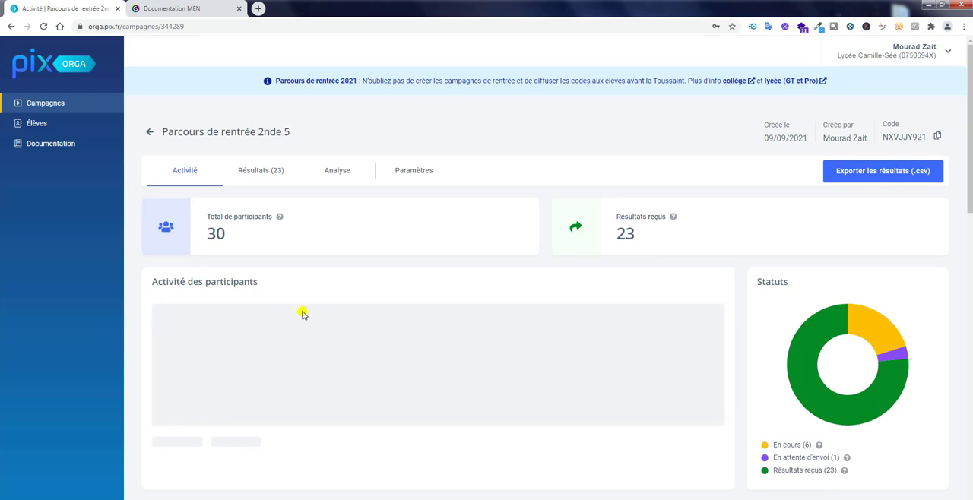
Review the results, analysis, settings and activity of "Parcours de rentrée 2nde 5", and return to the active campaigns list.
click(245, 174)
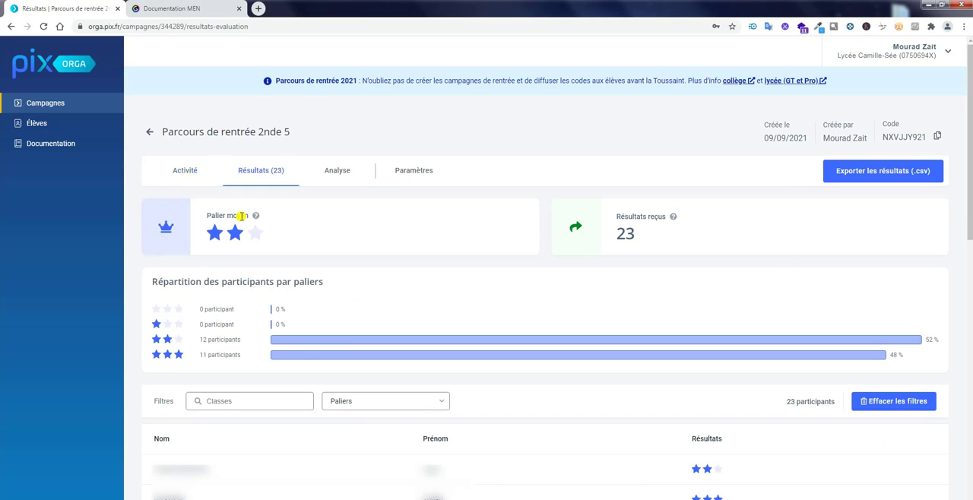
click(339, 170)
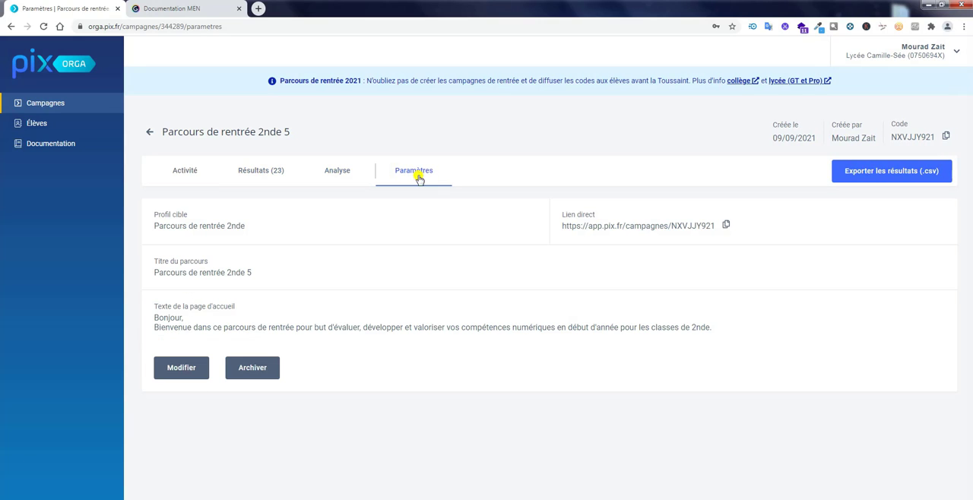
click(190, 173)
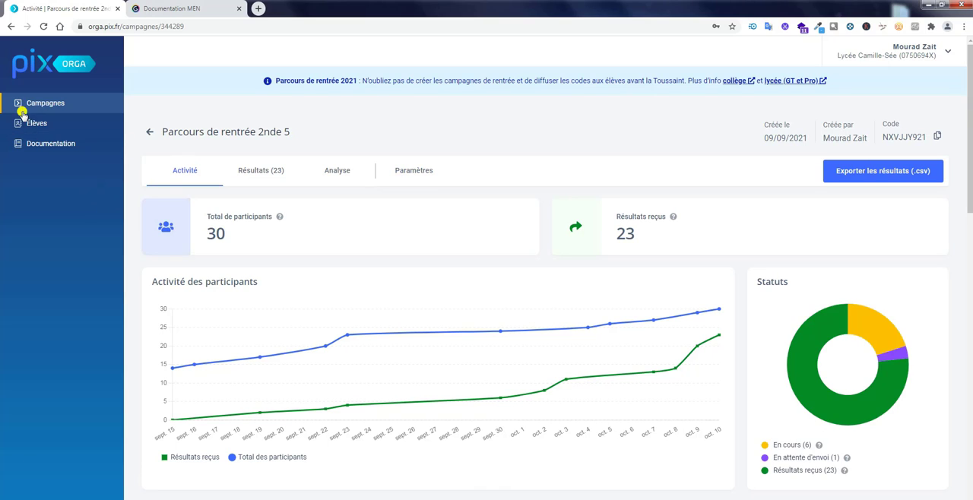
click(149, 132)
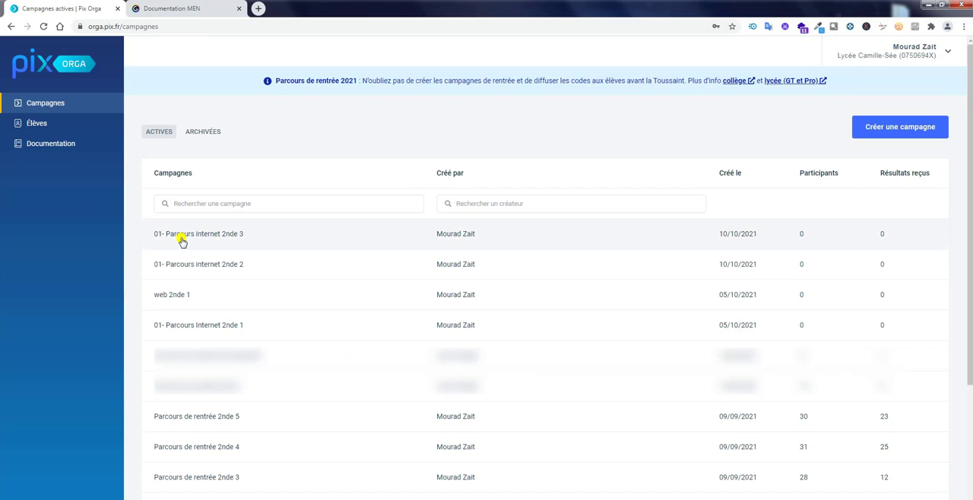